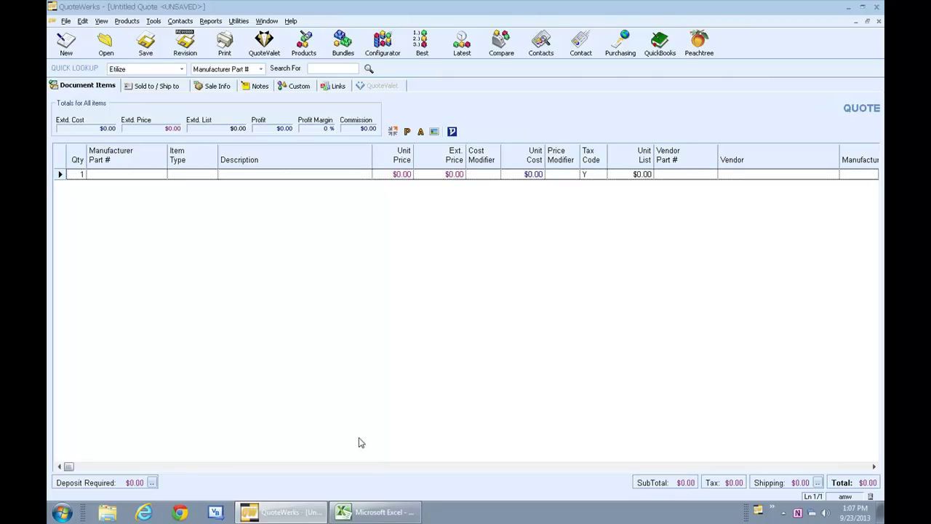
Step: After checking Prods.csv, add a new native product data source via Setup Product Sources
left_click(375, 511)
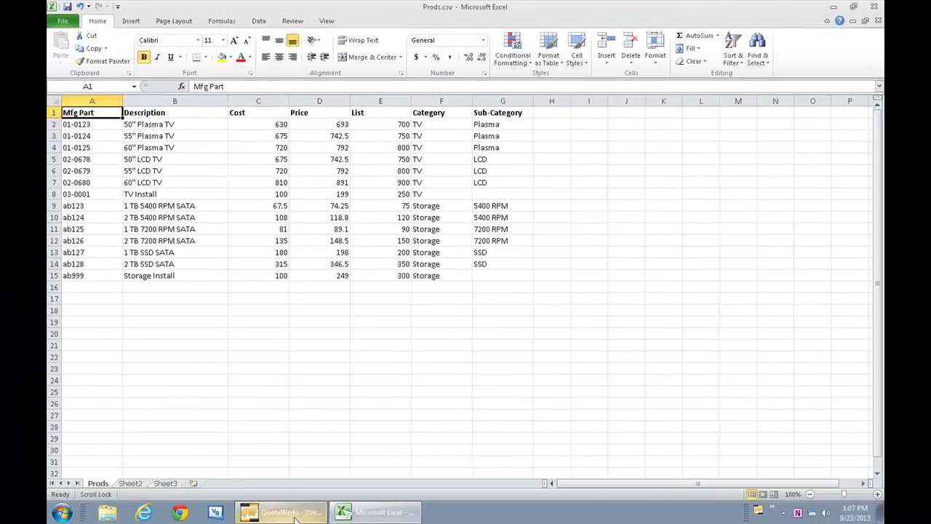
left_click(284, 512)
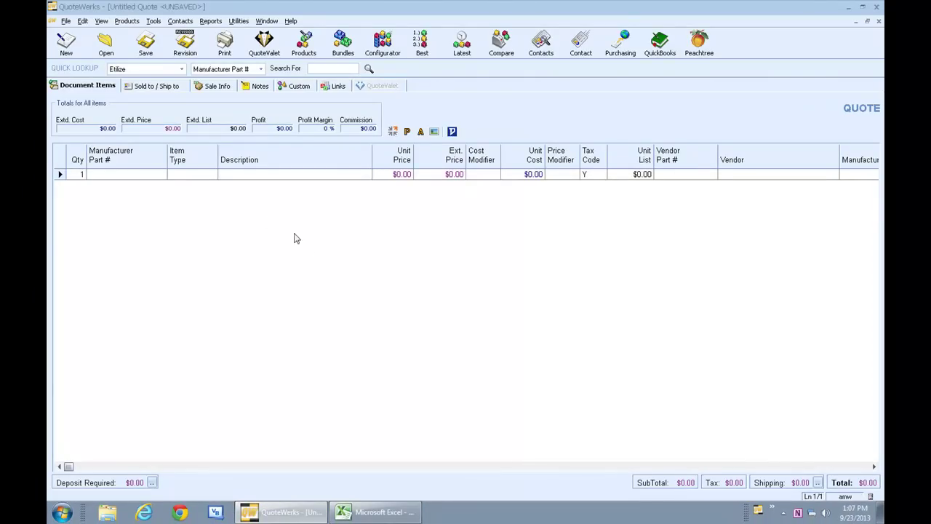
left_click(126, 21)
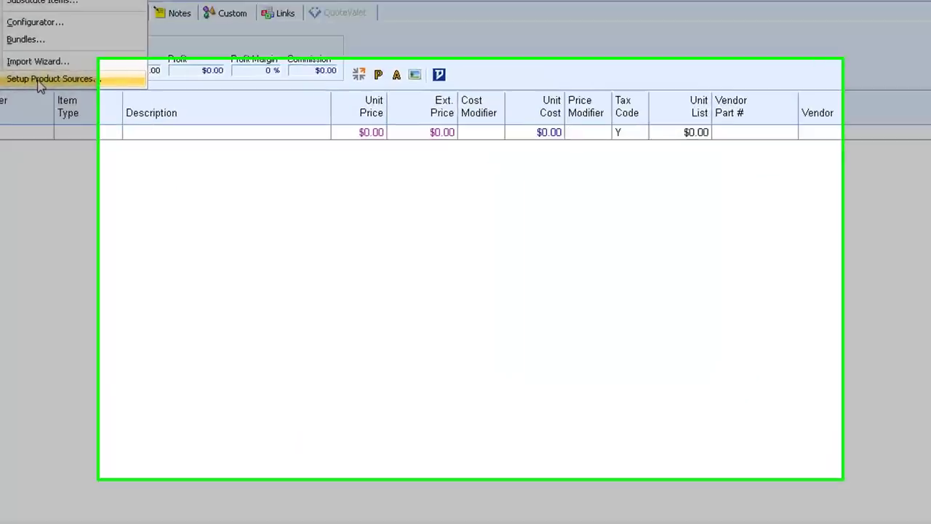
left_click(40, 80)
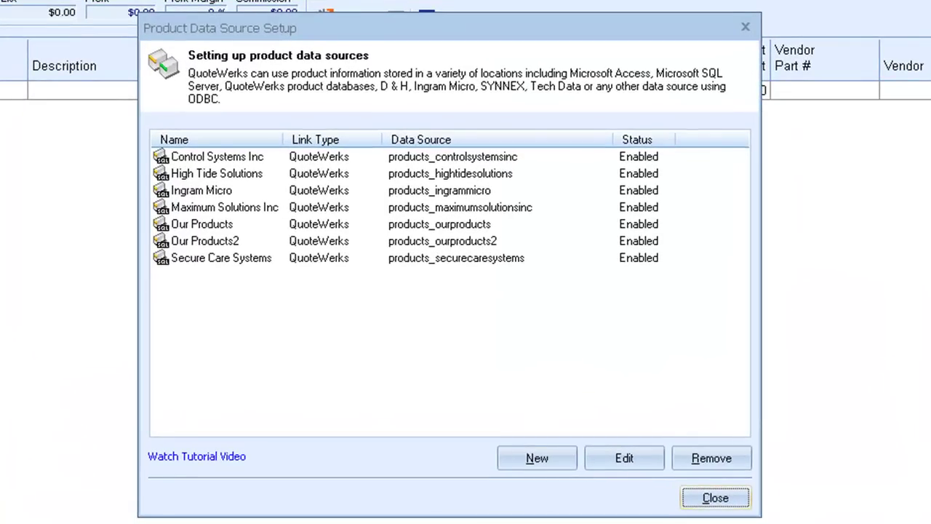
left_click(547, 459)
left_click(606, 466)
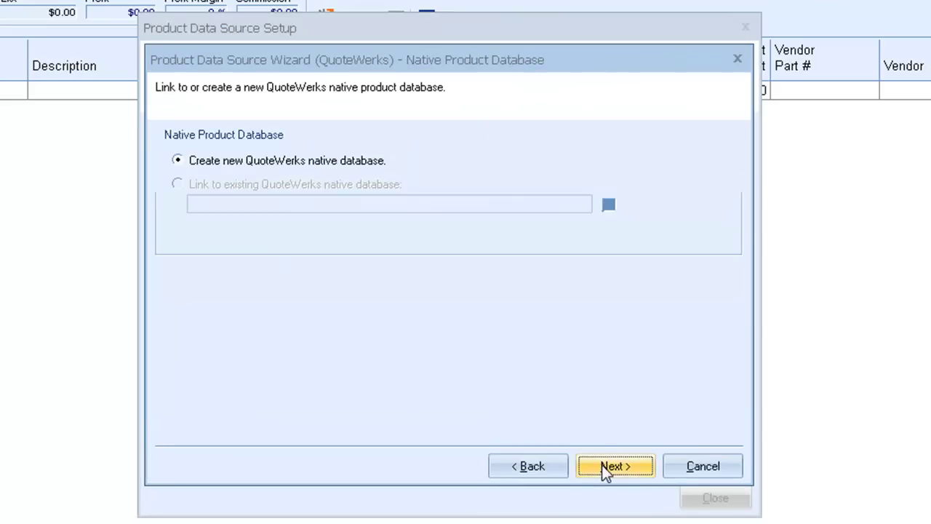
left_click(609, 467)
left_click(704, 466)
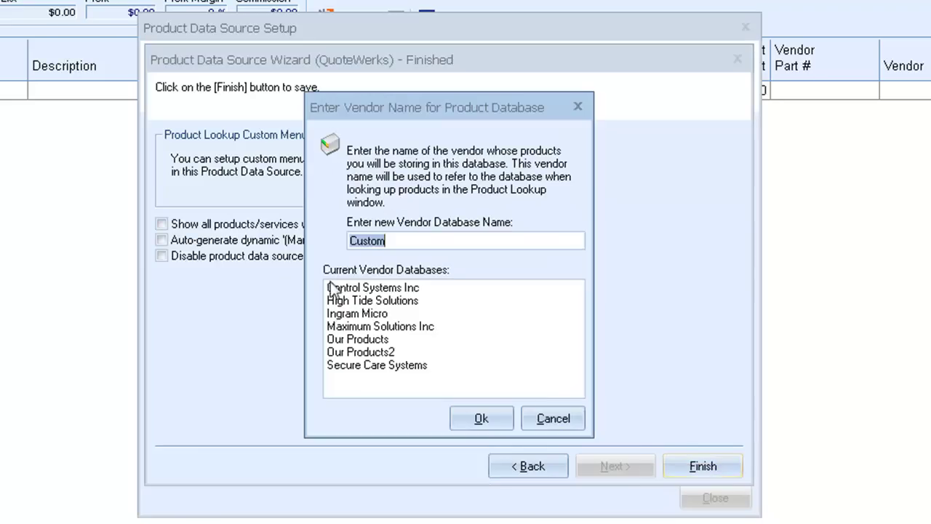
Step: Name the new database's vendor Demo Import, accept table DemoImport, and close the setup
type("Demo Import")
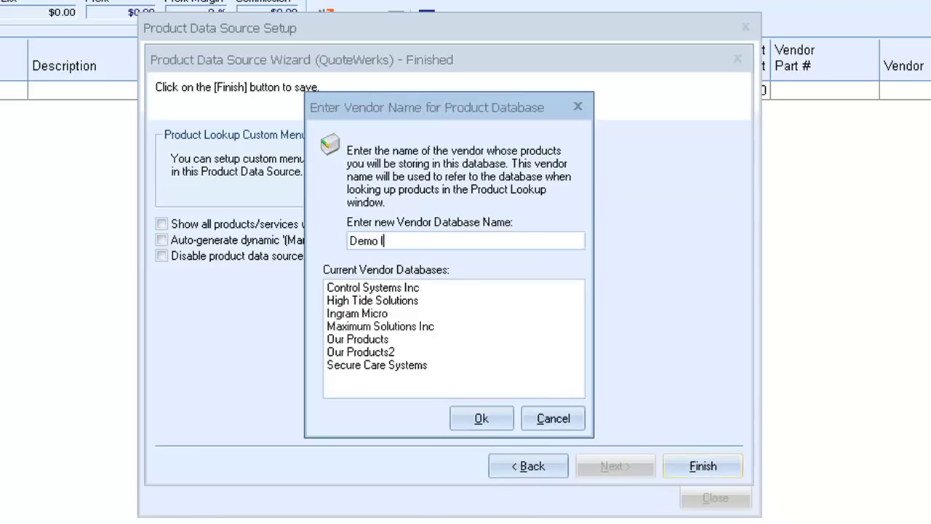
key("Return")
left_click(474, 409)
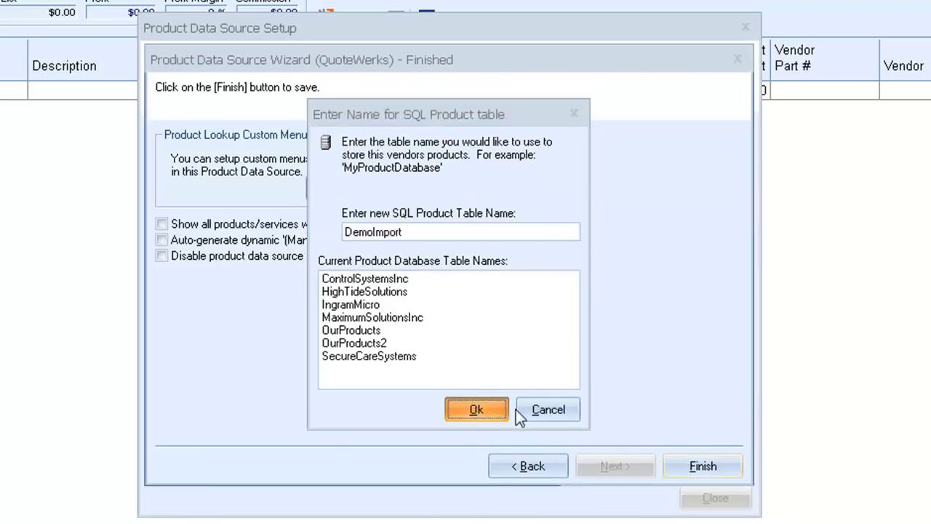
left_click(715, 498)
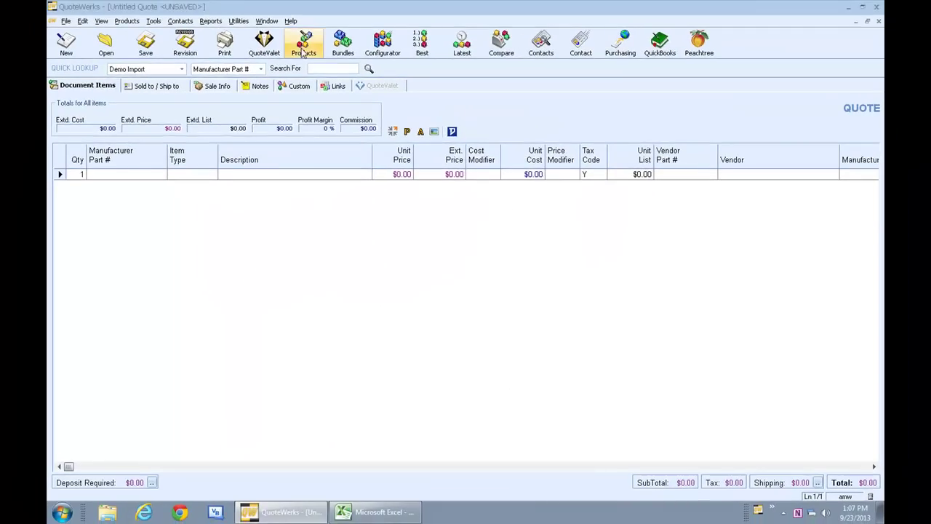
left_click(304, 52)
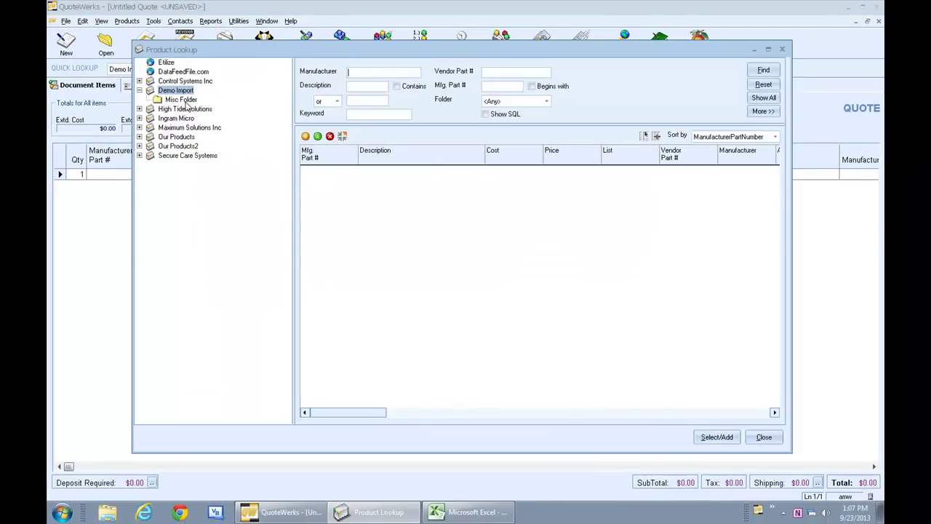
left_click(763, 98)
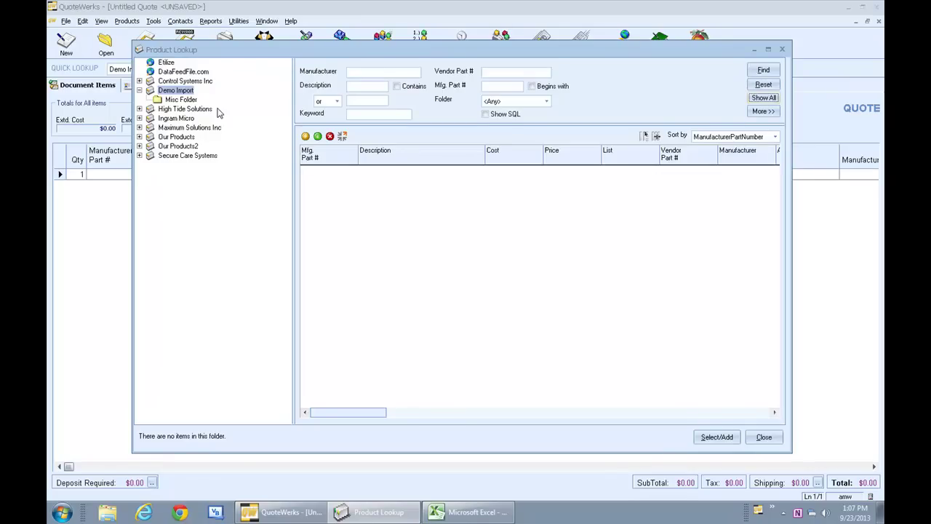
left_click(783, 50)
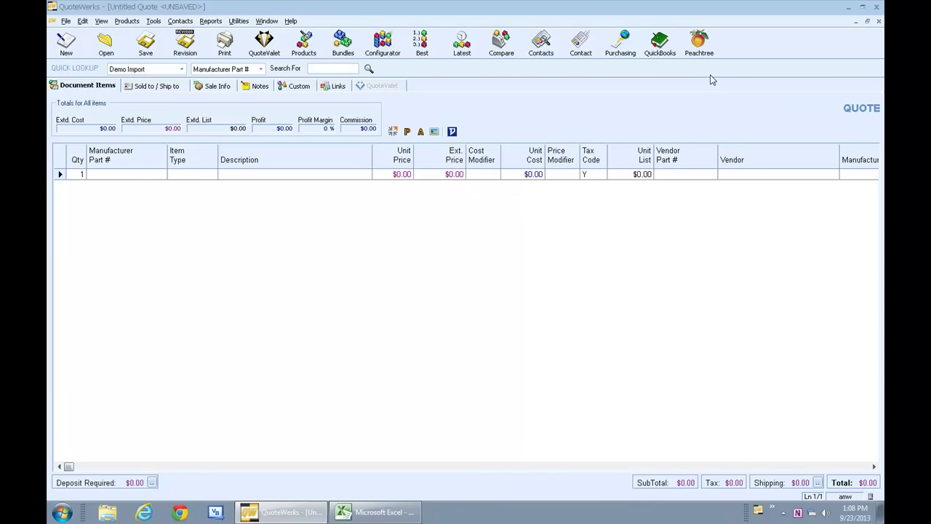
Step: Start the Product Import Wizard and load Prods.csv as the source text file
left_click(125, 21)
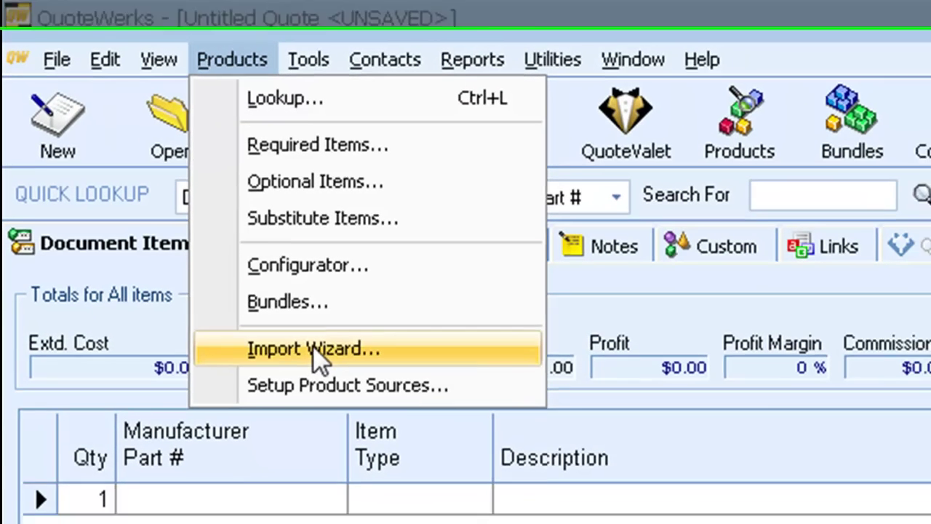
left_click(319, 355)
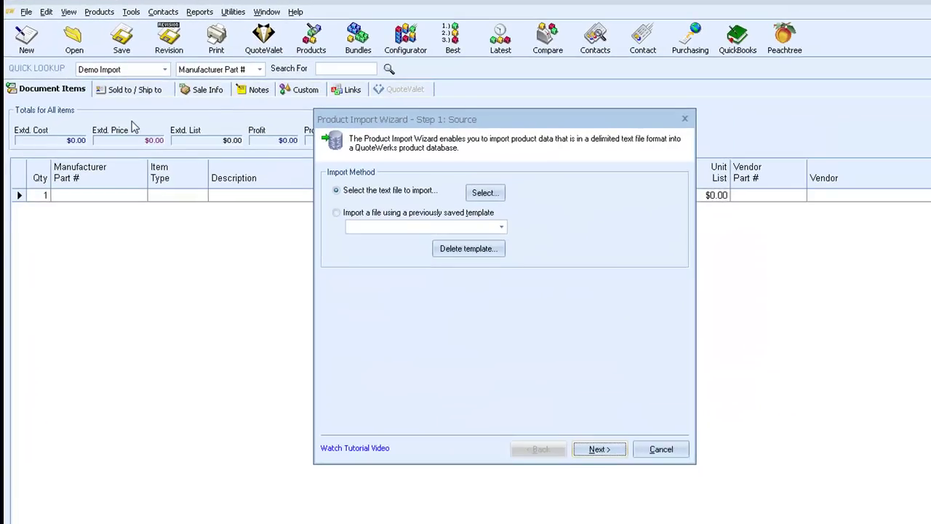
left_click(474, 194)
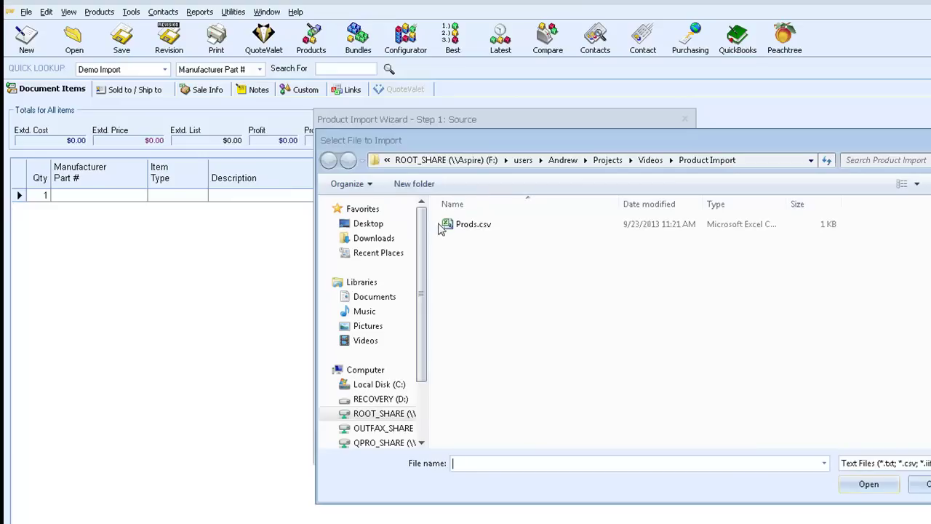
left_click(472, 225)
left_click(867, 483)
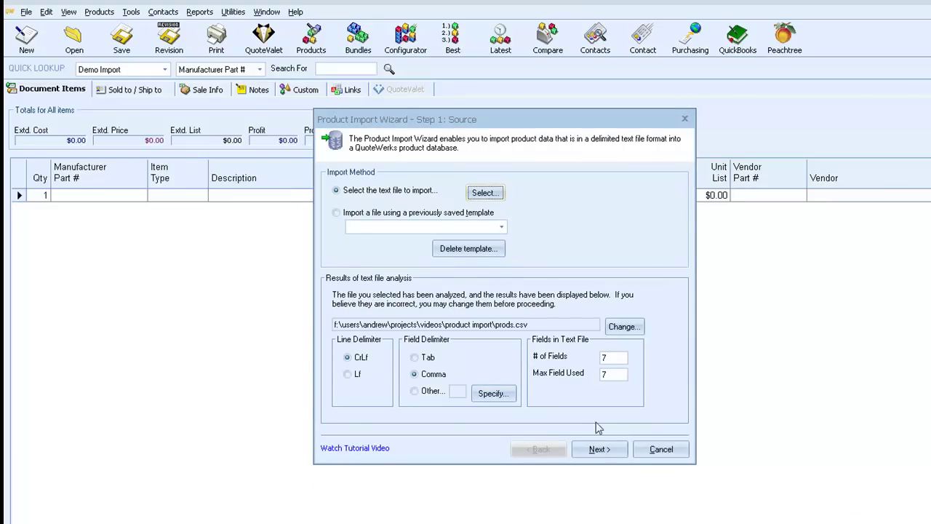
left_click(598, 449)
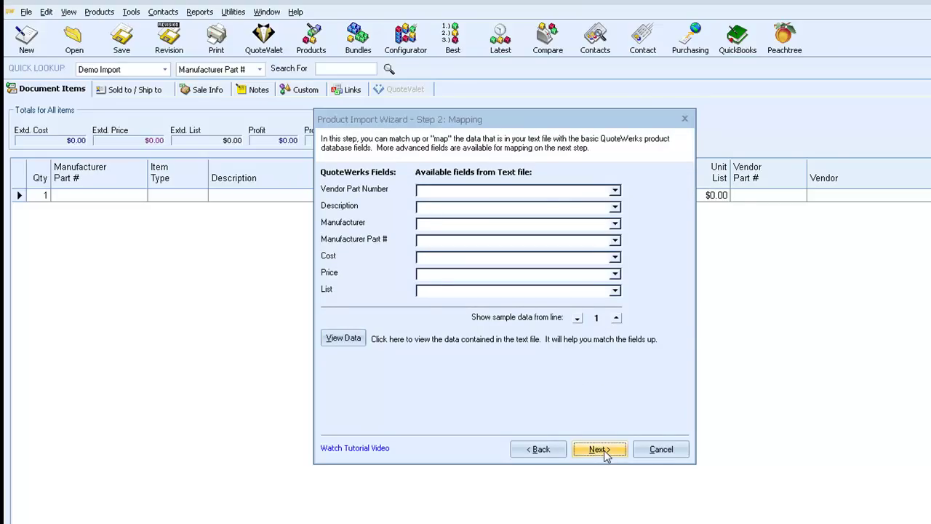
Step: Map Description=Field2, Mfr Part #=Field1, Cost=Field3, Price=Field4 and List=Field5
left_click(615, 208)
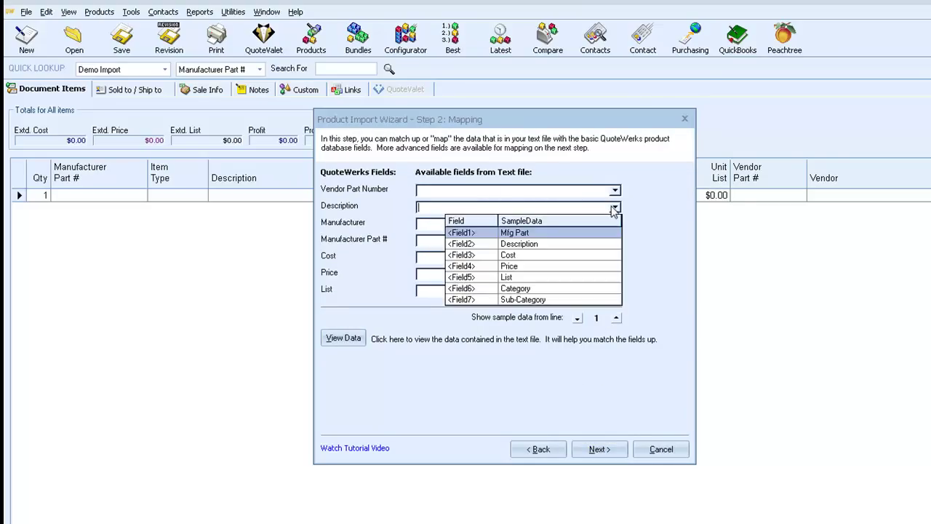
left_click(549, 240)
left_click(614, 240)
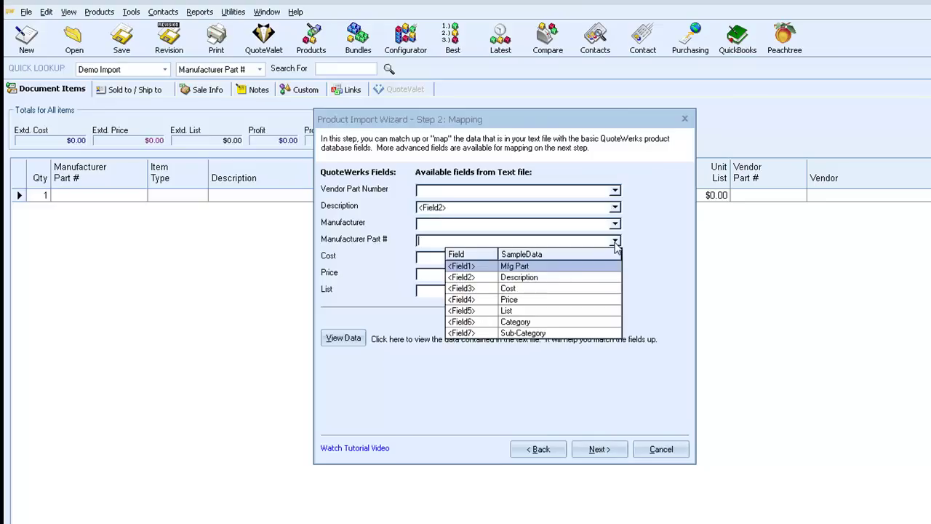
left_click(494, 264)
left_click(615, 258)
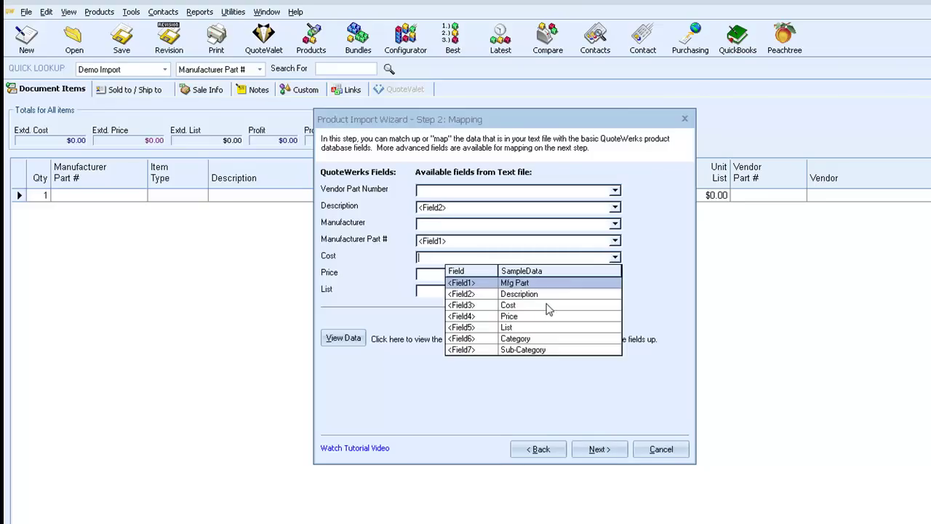
left_click(547, 306)
left_click(615, 273)
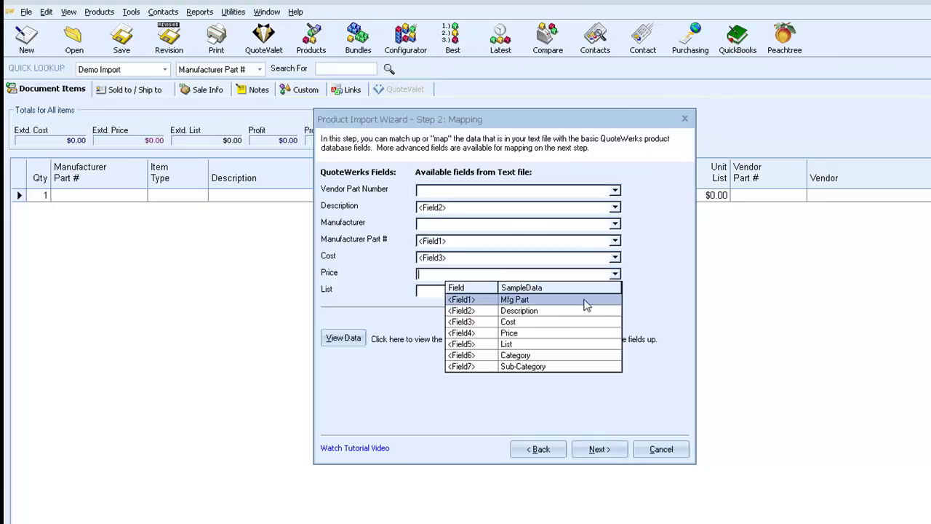
left_click(535, 332)
left_click(615, 291)
left_click(540, 359)
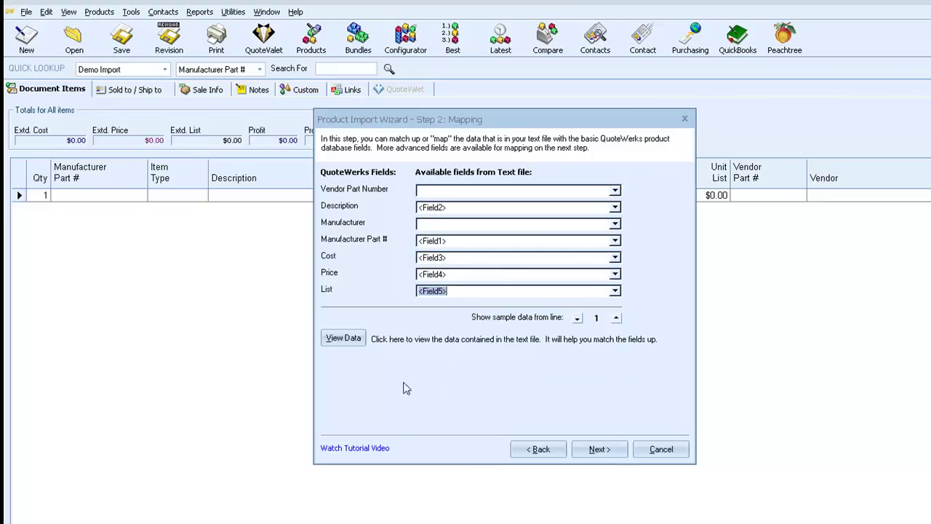
left_click(606, 448)
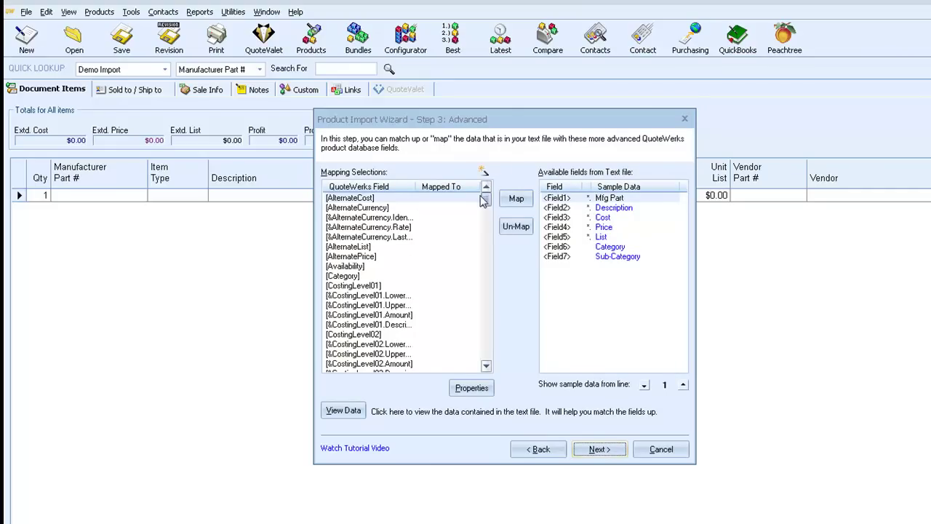
Step: Map the <Field6> Category column to the [&FolderName] product field
left_click_drag(486, 200, 487, 291)
left_click(369, 210)
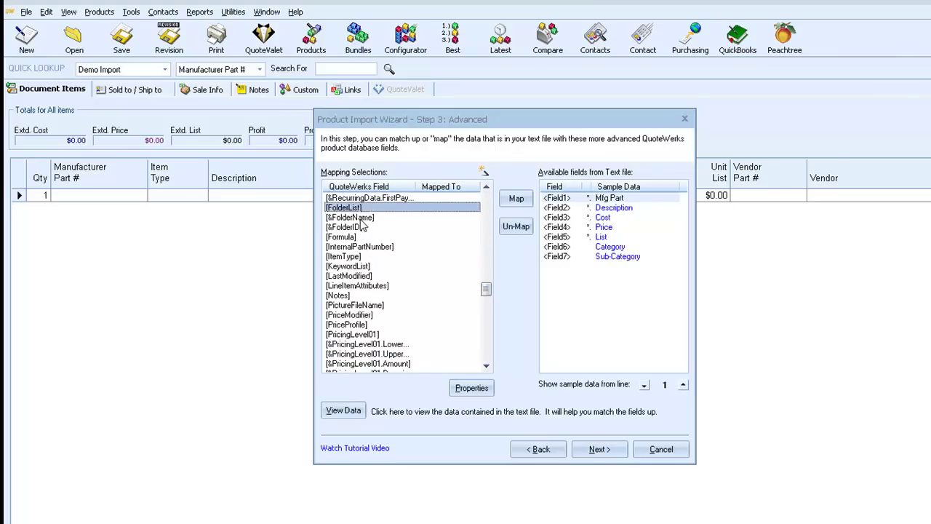
left_click(368, 218)
left_click(485, 187)
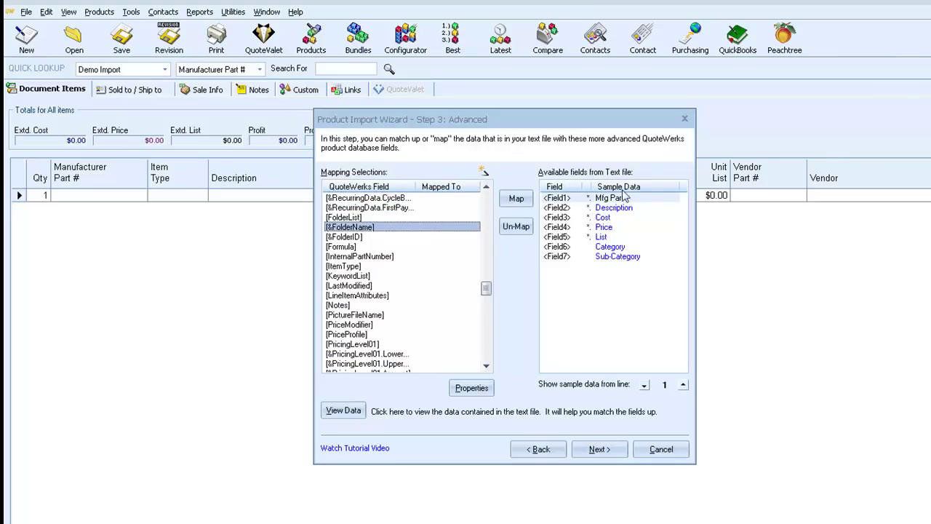
left_click(611, 249)
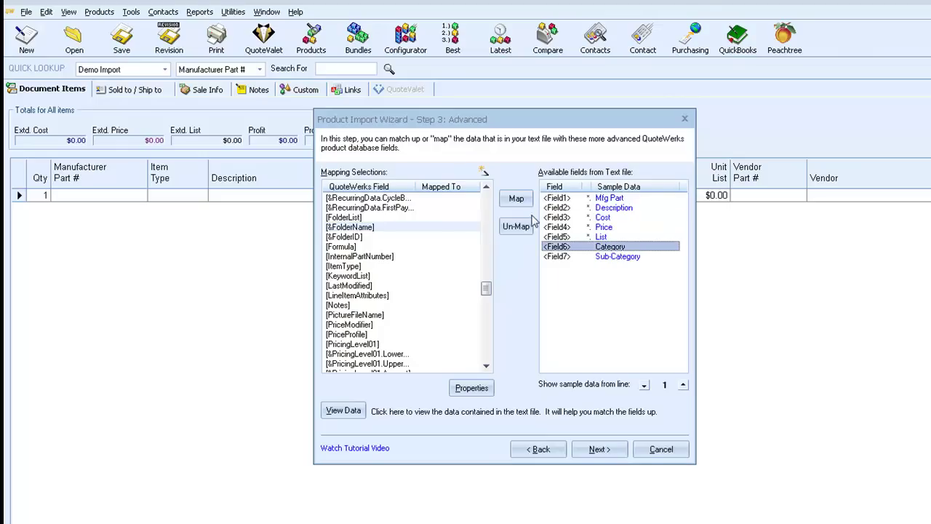
left_click(515, 199)
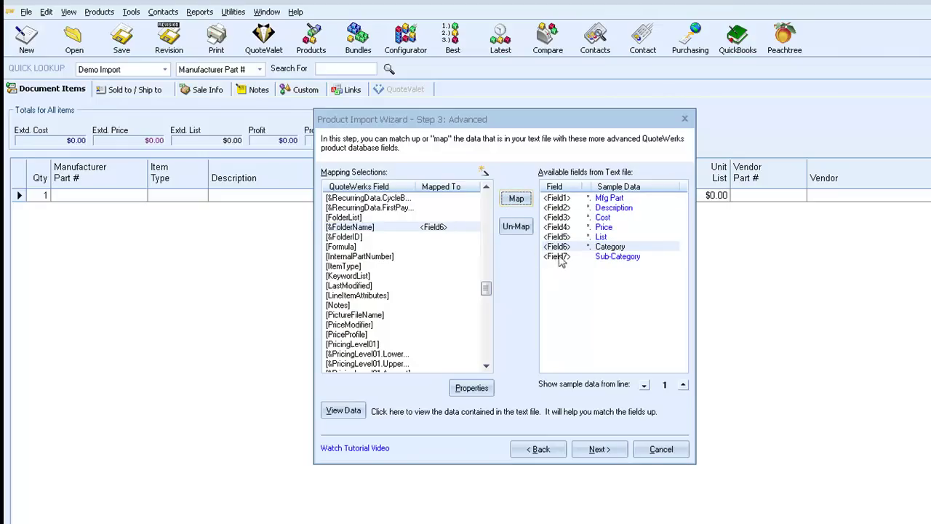
left_click(367, 228)
Step: Open the [&FolderName] expression and append \<Field after <Field6>
left_click(469, 388)
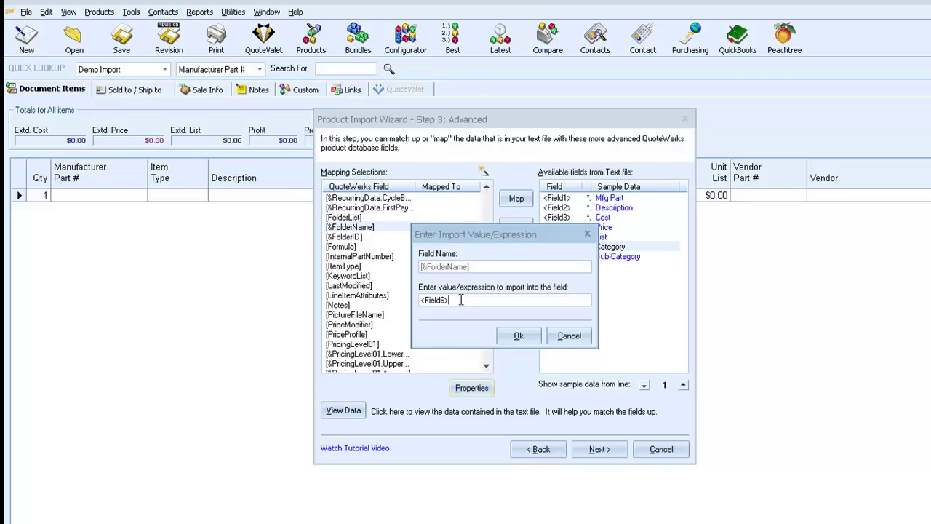
type("\\<Field")
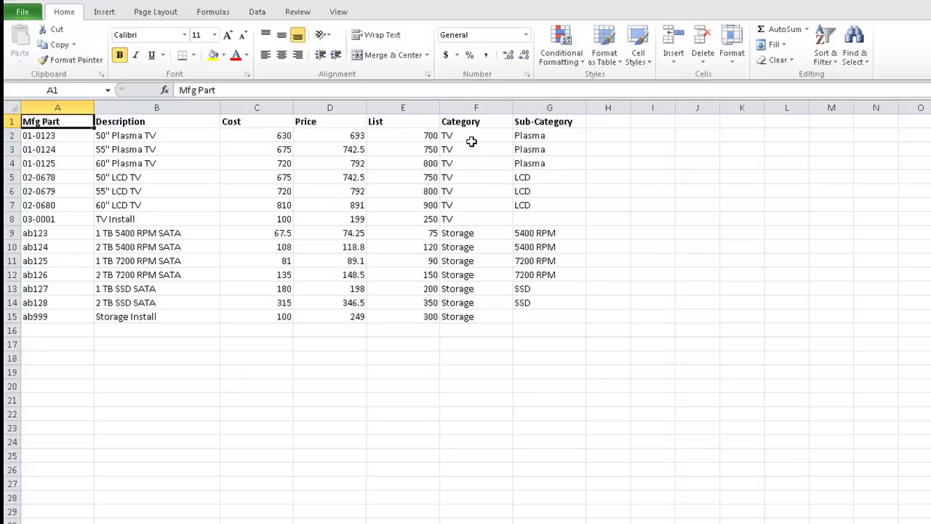
Step: In Excel, highlight the TV, LCD, Storage 5400 RPM, 7200 RPM and SSD row groups in columns F:G
left_click_drag(469, 137, 463, 317)
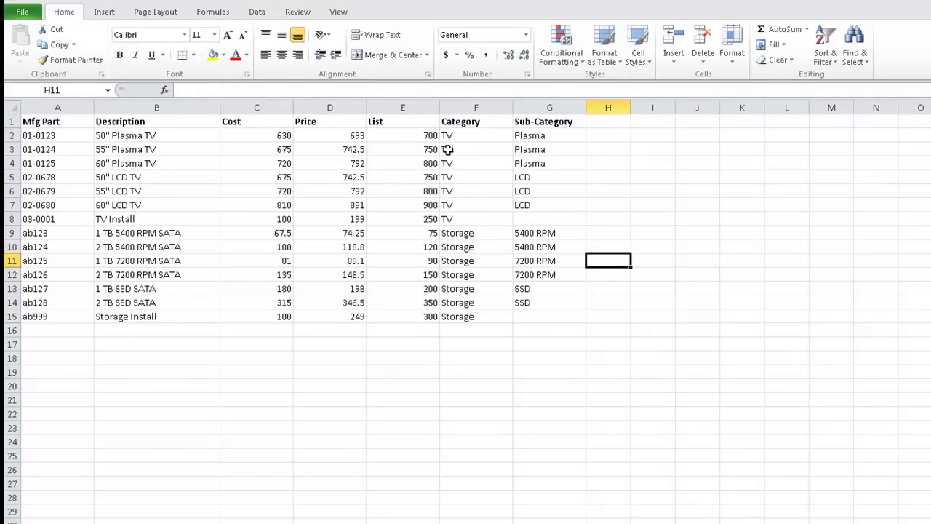
left_click_drag(453, 135, 557, 161)
left_click_drag(478, 177, 553, 202)
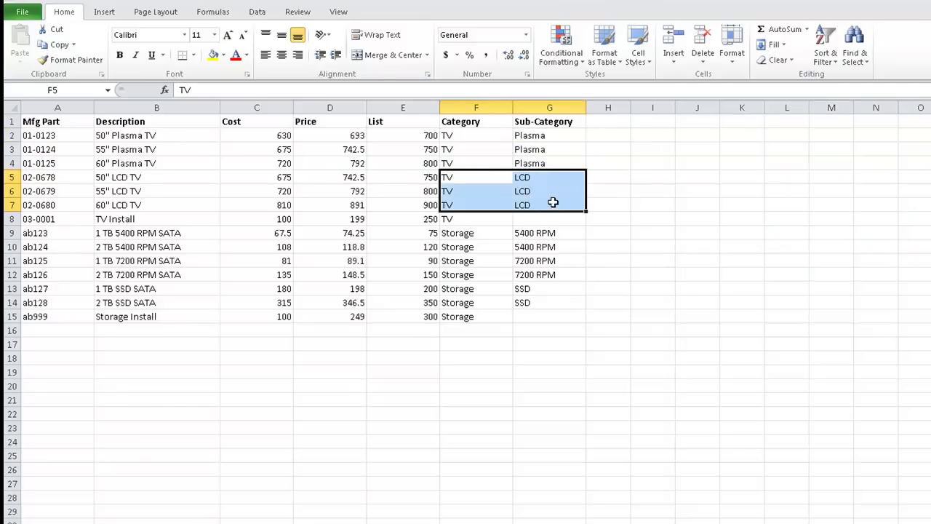
left_click_drag(455, 233, 553, 240)
left_click_drag(456, 260, 569, 272)
left_click_drag(465, 289, 534, 290)
Step: Confirm the <Field6>\<Field7> folder name expression and move to the destination step
key("alt+Tab")
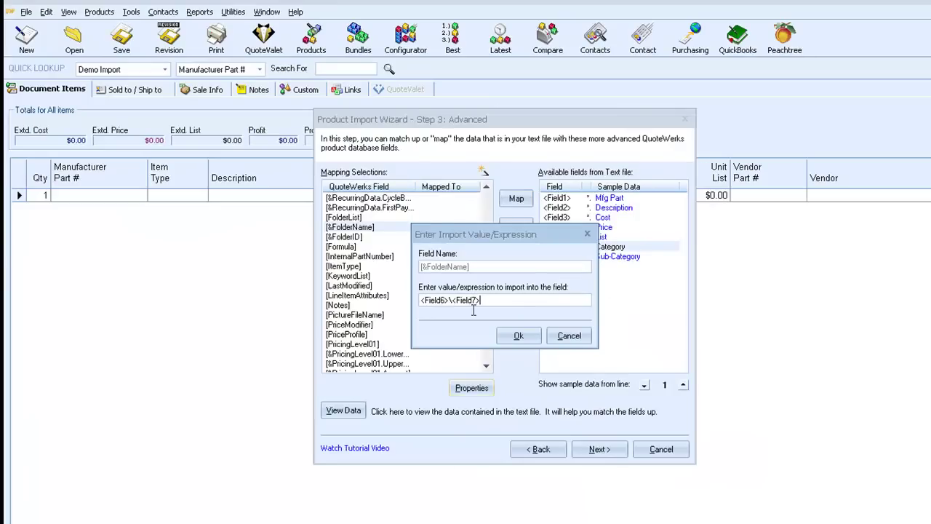
left_click(515, 339)
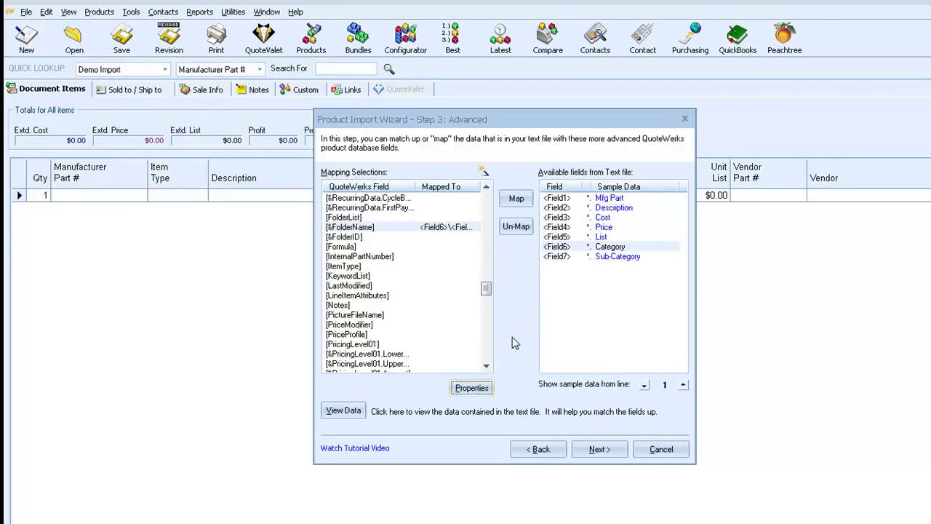
left_click(595, 449)
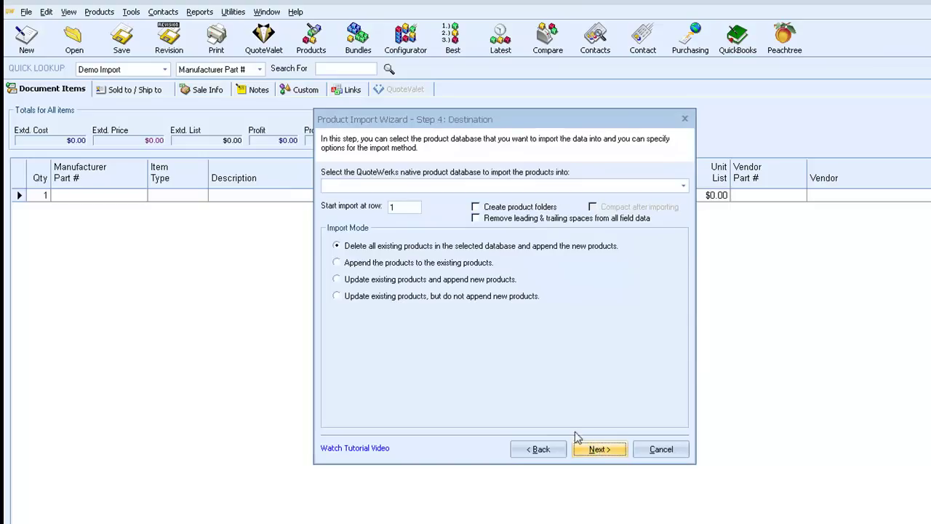
Step: Target Demo Import, start at row 2, and enable creating product folders
left_click(360, 186)
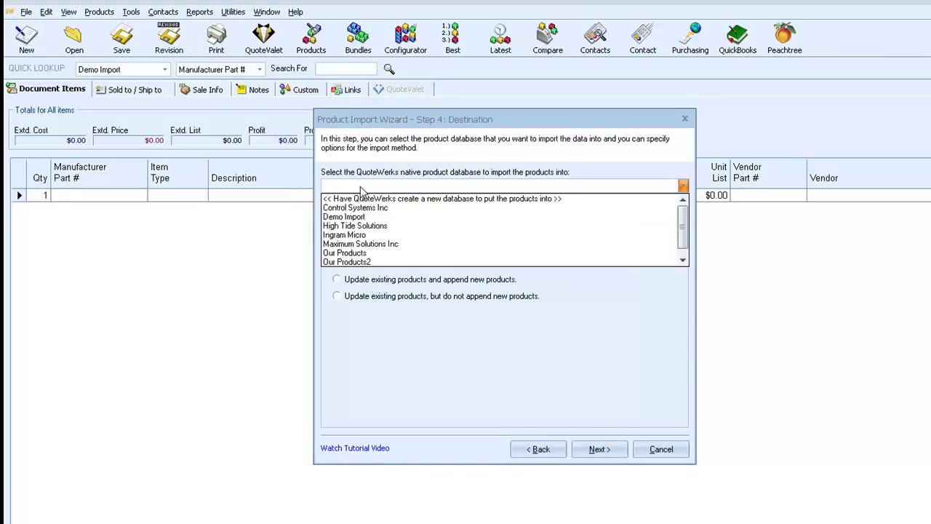
left_click(349, 216)
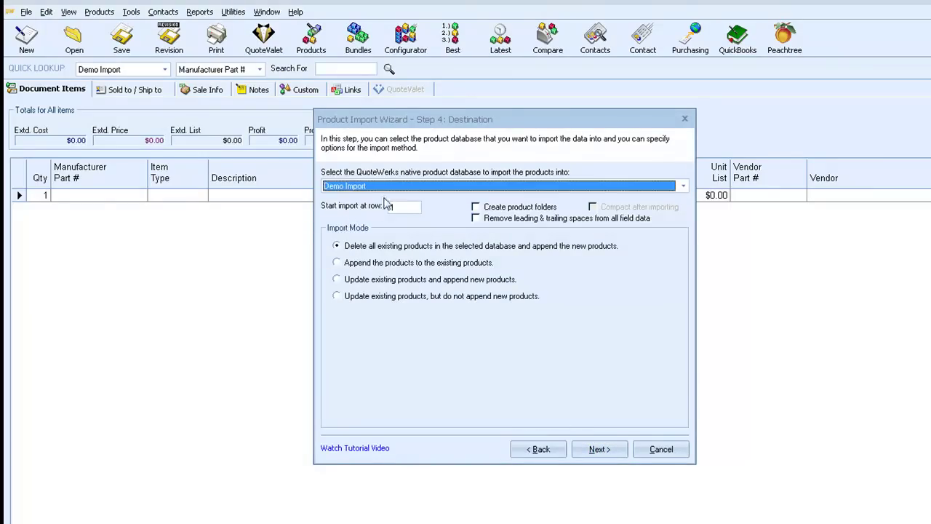
left_click(401, 208)
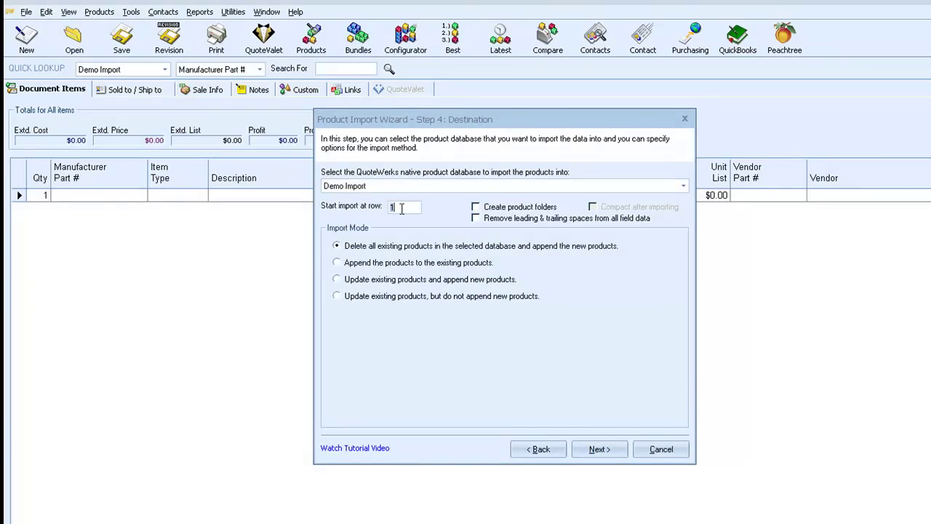
key("BackSpace")
type("2")
left_click(475, 208)
left_click(589, 450)
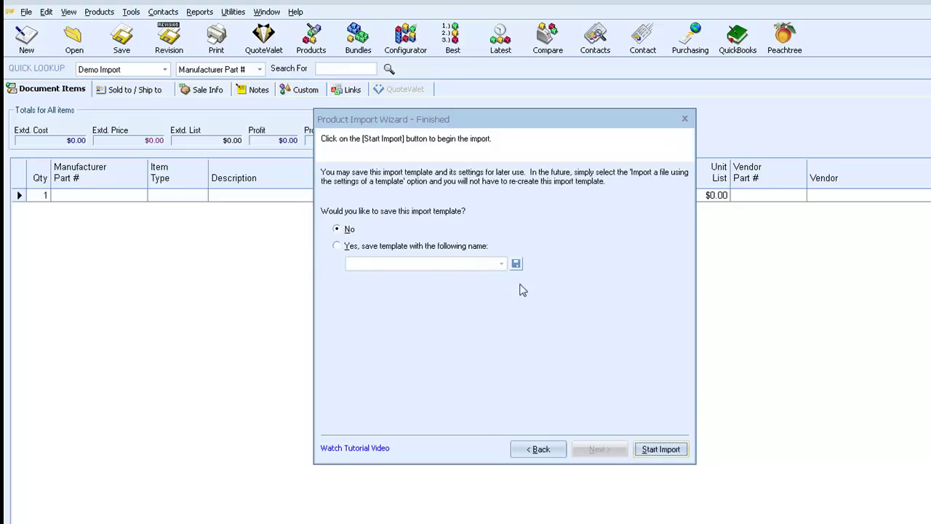
Step: Start the import and confirm deleting all existing Demo Import products
left_click(662, 451)
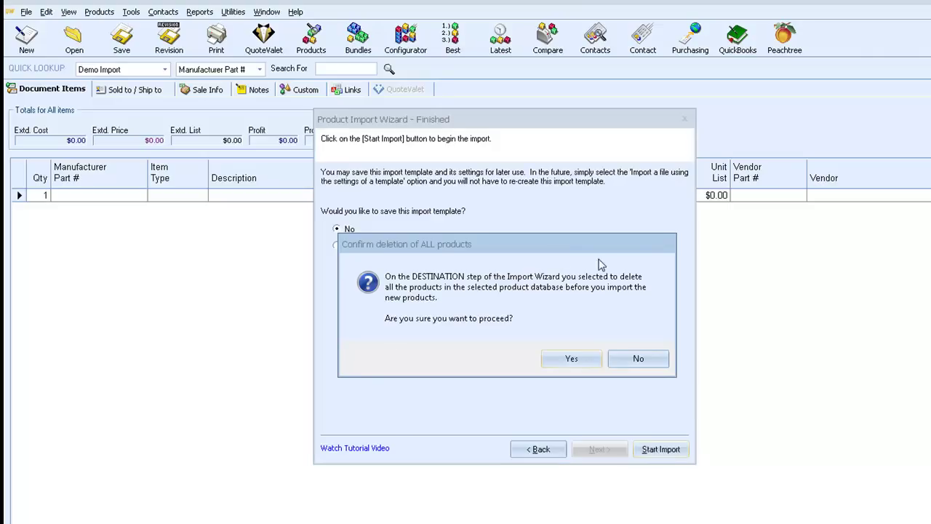
left_click(572, 361)
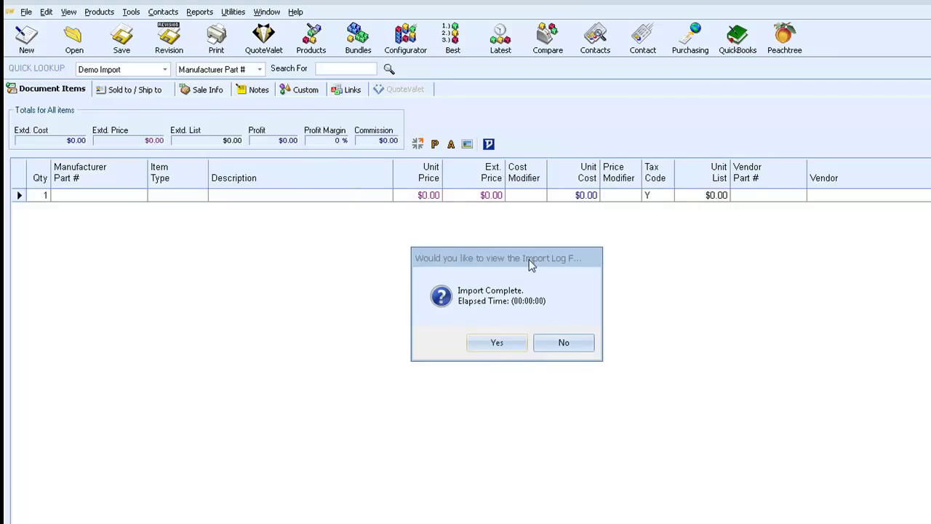
Step: Open import.log, review the TV\Plasma and Storage folder entries, then close Notepad
left_click(486, 346)
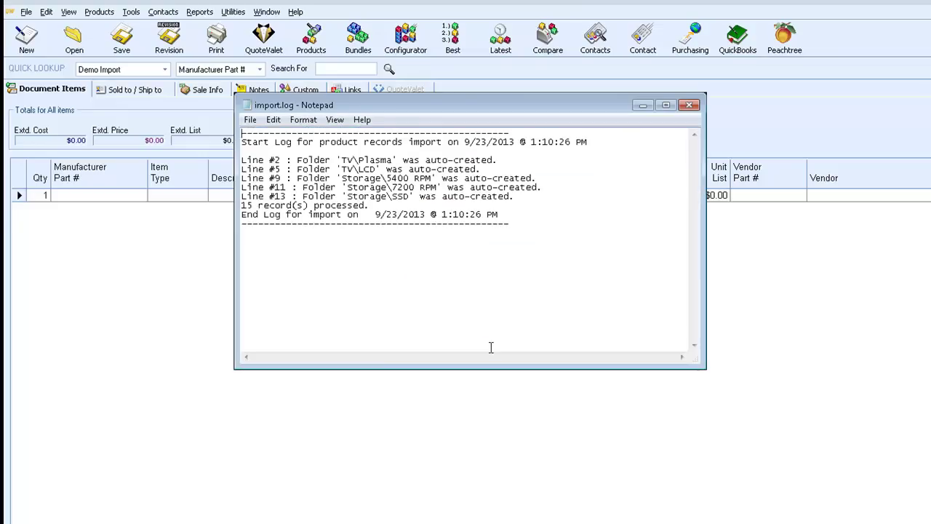
left_click_drag(244, 160, 524, 157)
left_click_drag(244, 169, 404, 169)
left_click(531, 165)
left_click_drag(293, 178, 545, 188)
left_click(549, 186)
left_click(688, 106)
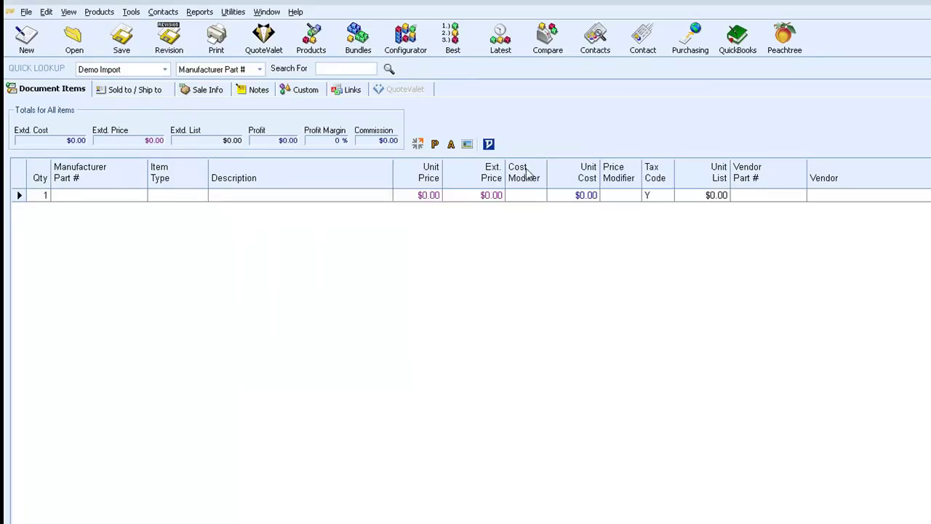
Step: Browse the Storage, TV, 5400 RPM, 7200 RPM, SSD, LCD and Plasma folders, then list all products
left_click(310, 45)
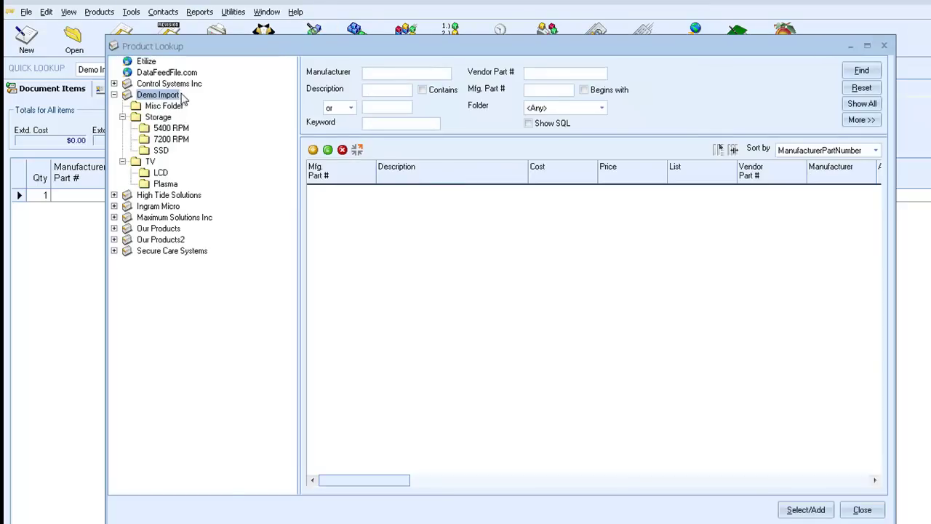
left_click(159, 117)
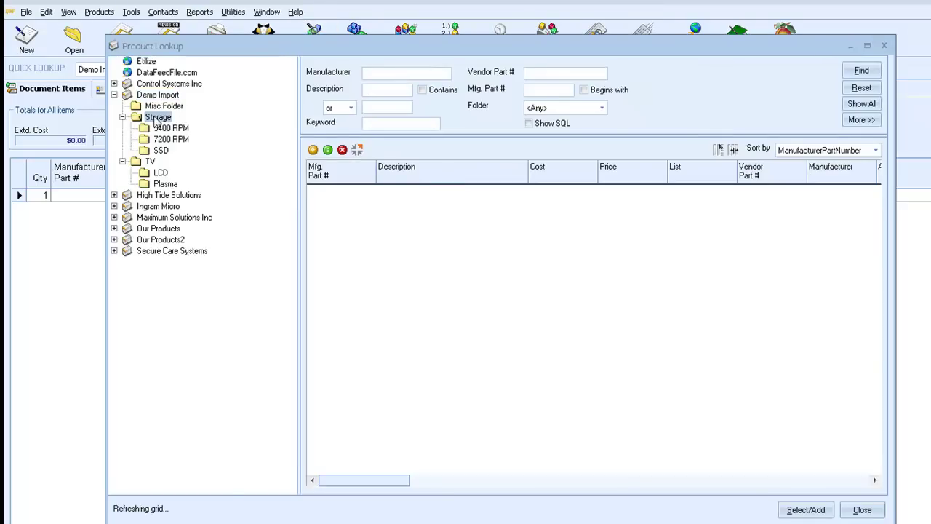
left_click(149, 163)
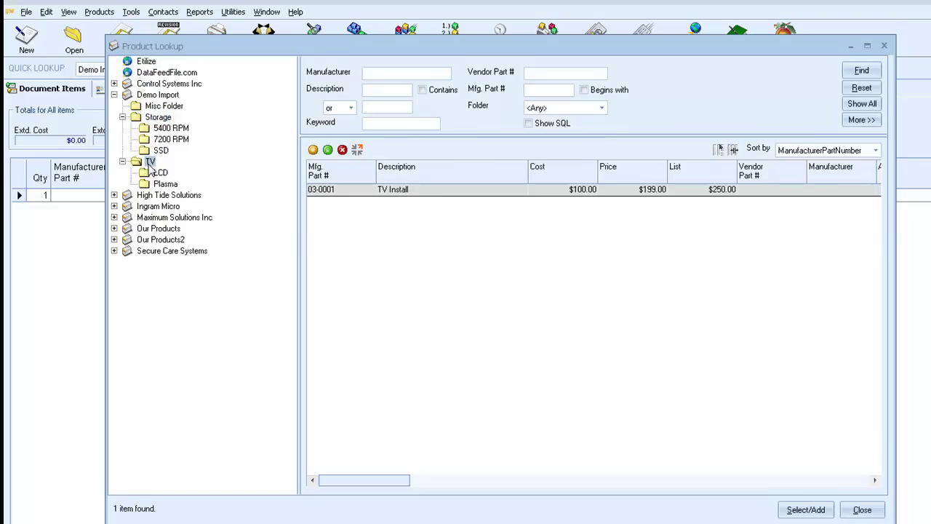
left_click(163, 131)
left_click(161, 140)
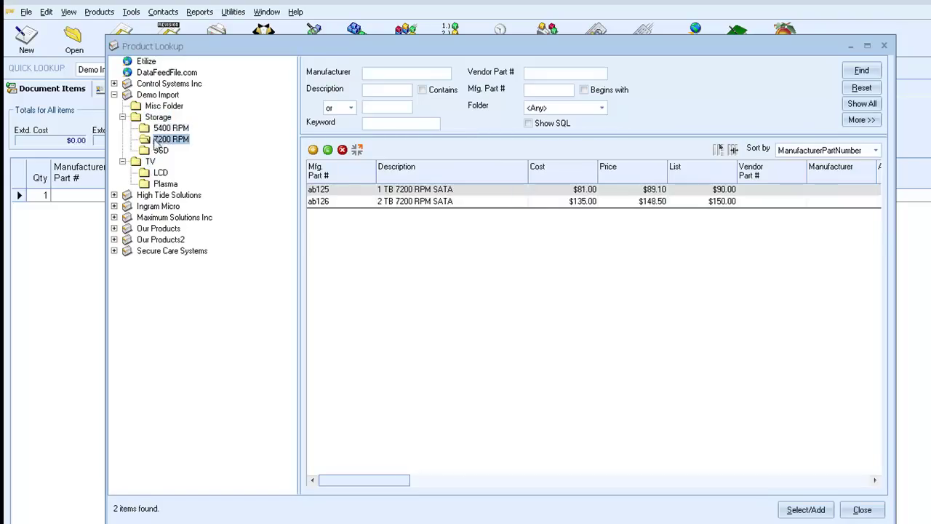
left_click(161, 150)
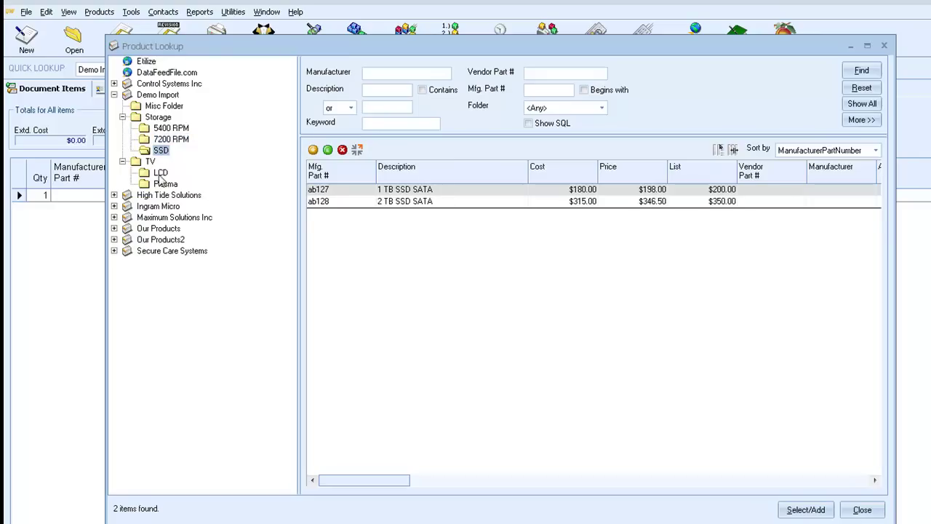
left_click(161, 173)
left_click(163, 184)
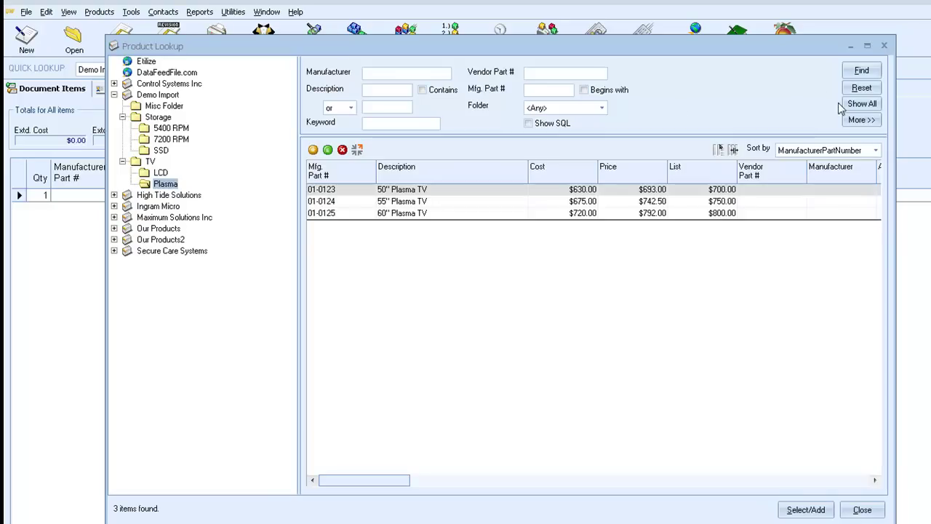
left_click(863, 106)
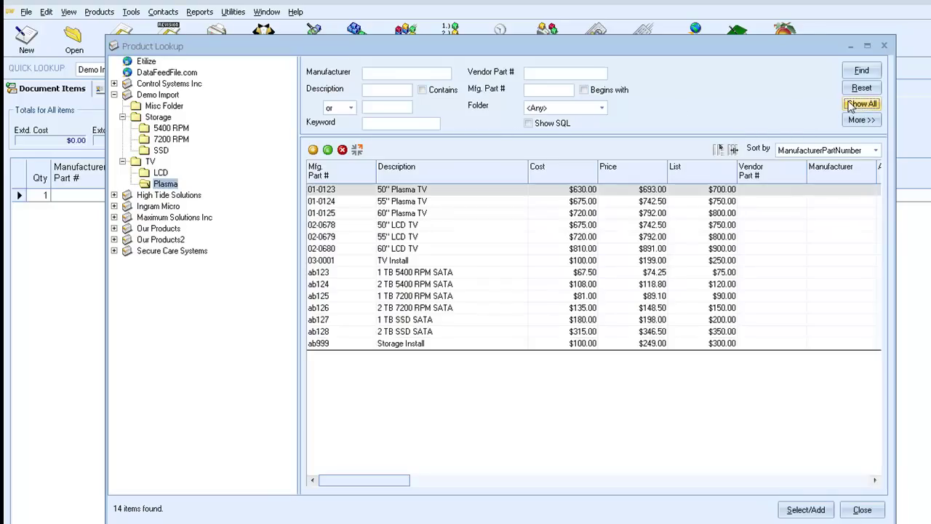